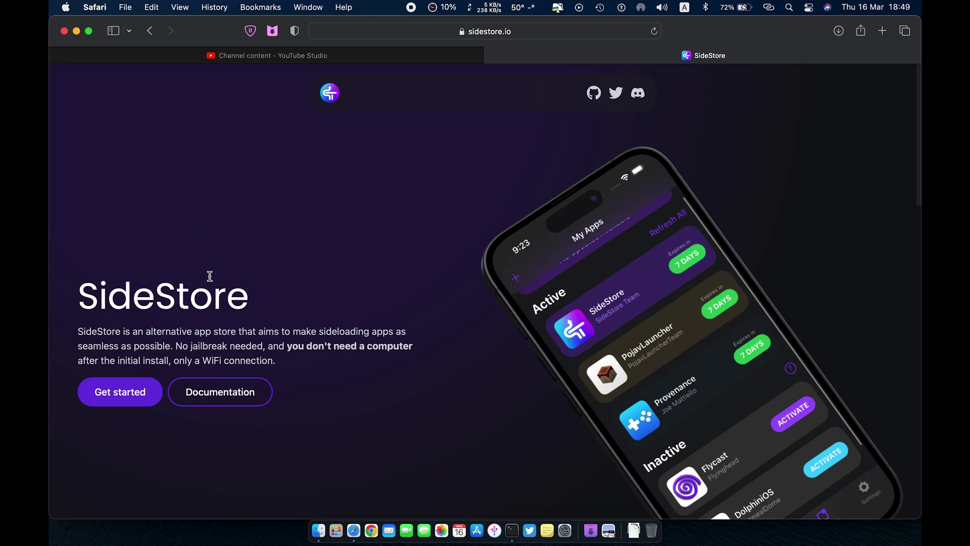
Download SideServer for macOS and the WireGuard config file from sidestore.io's Downloads section.
{"action": "scroll", "coordinate": [306, 261], "scroll_direction": "down", "scroll_amount": 10}
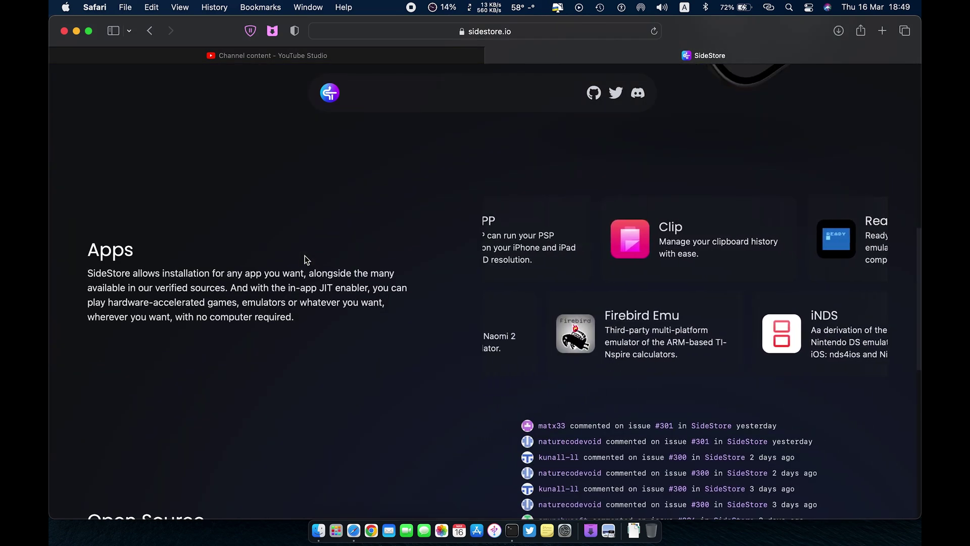
{"action": "scroll", "coordinate": [306, 262], "scroll_direction": "down", "scroll_amount": 6}
{"action": "scroll", "coordinate": [306, 261], "scroll_direction": "down", "scroll_amount": 2}
{"action": "scroll", "coordinate": [306, 260], "scroll_direction": "up", "scroll_amount": 18}
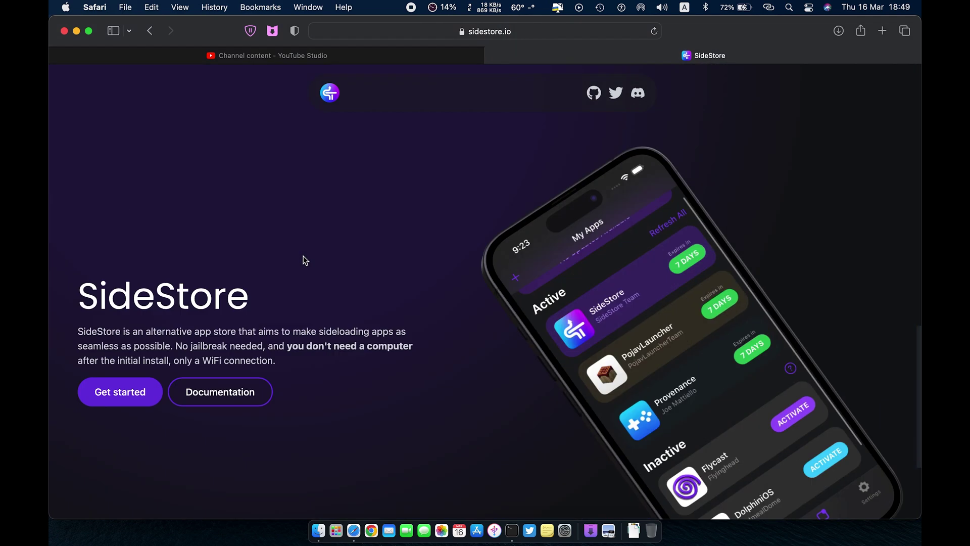
{"action": "left_click", "coordinate": [140, 389]}
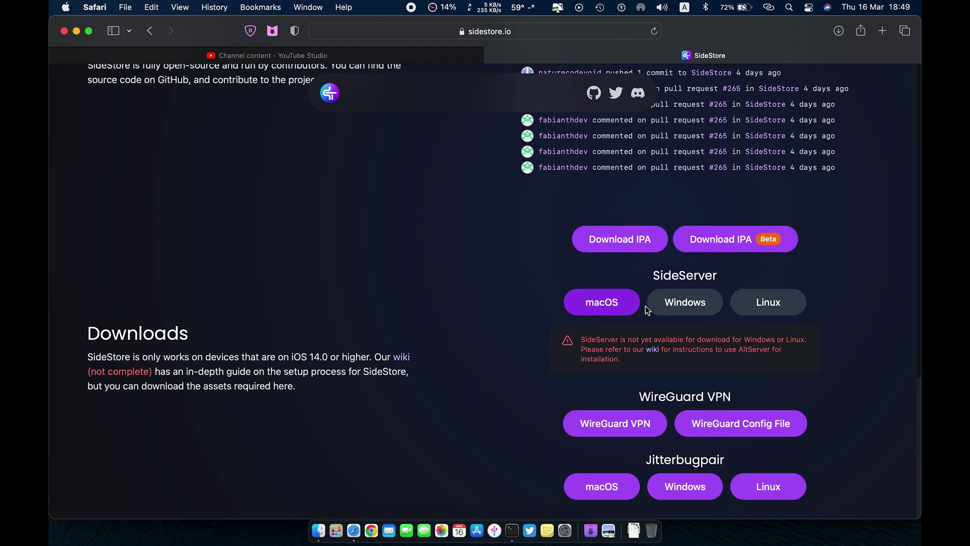
{"action": "left_click", "coordinate": [609, 305]}
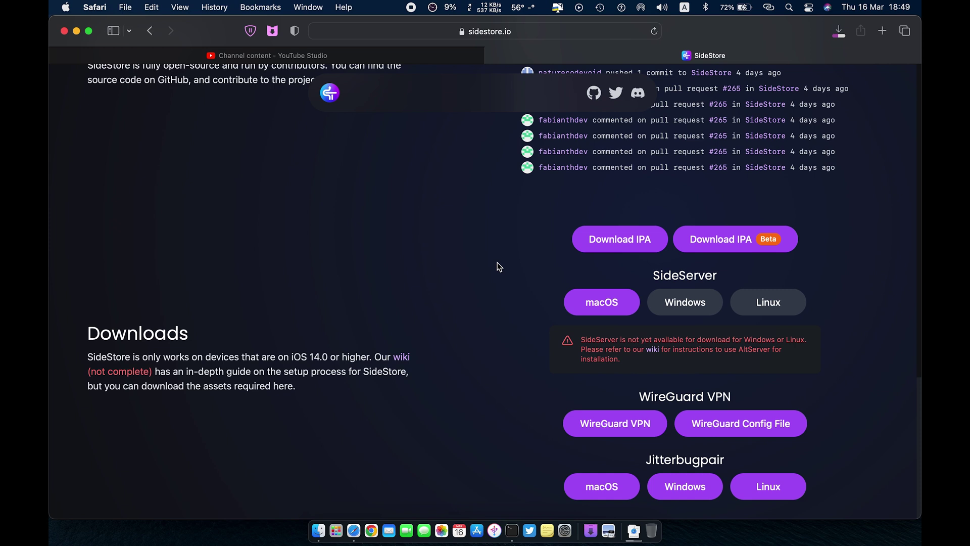
{"action": "left_click", "coordinate": [715, 428]}
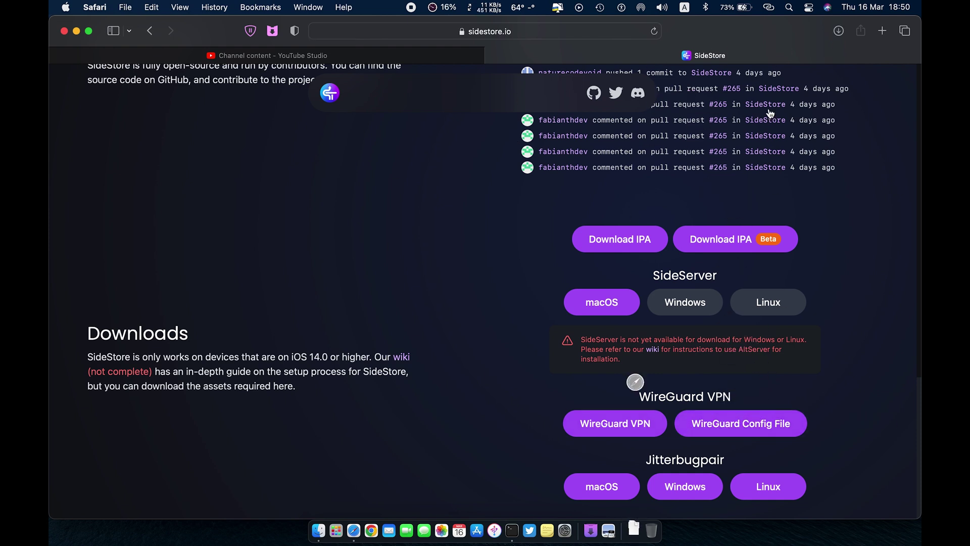
Hide Safari and bring the iPhone mirror window forward on the desktop.
{"action": "left_click", "coordinate": [838, 31]}
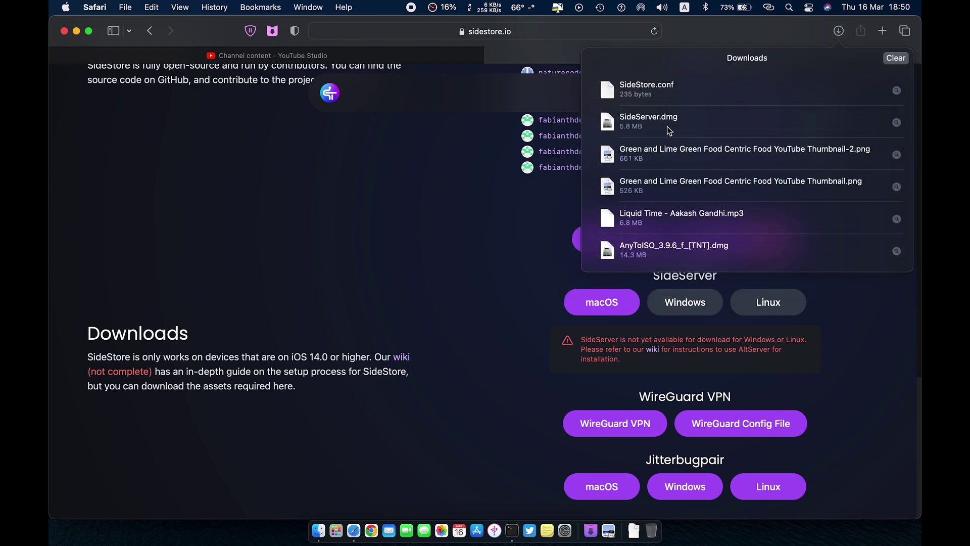
{"action": "left_click", "coordinate": [428, 259]}
{"action": "key", "text": "super+m"}
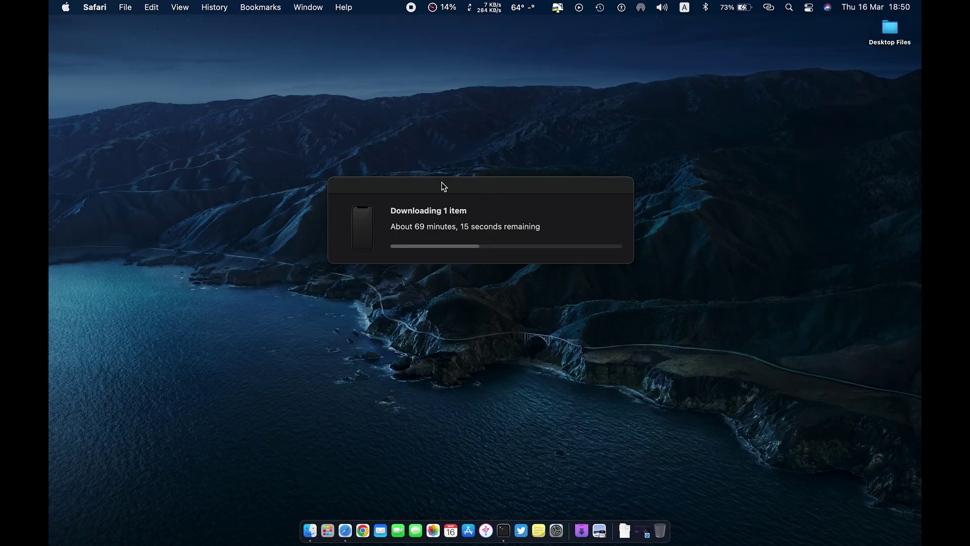
{"action": "key", "text": "F11"}
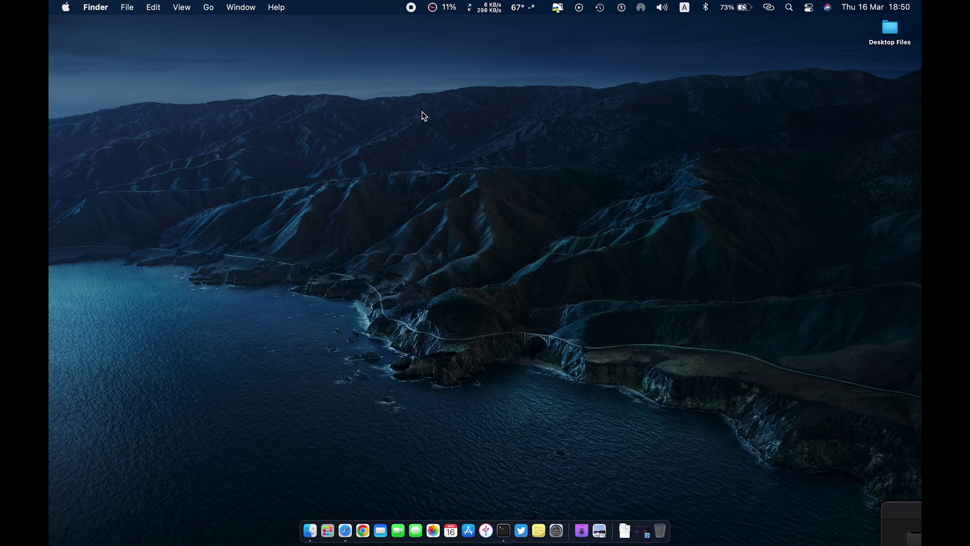
{"action": "left_click", "coordinate": [676, 23]}
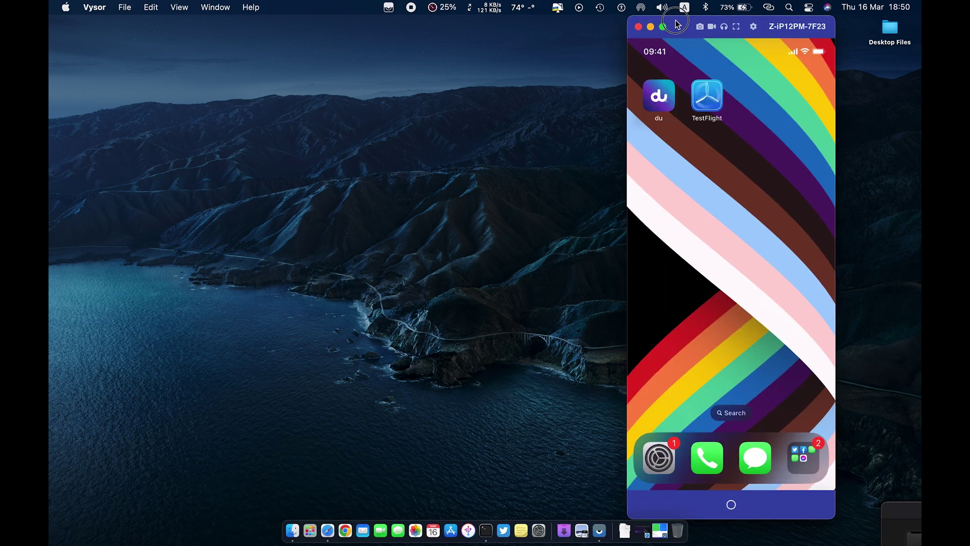
{"action": "left_click", "coordinate": [548, 260]}
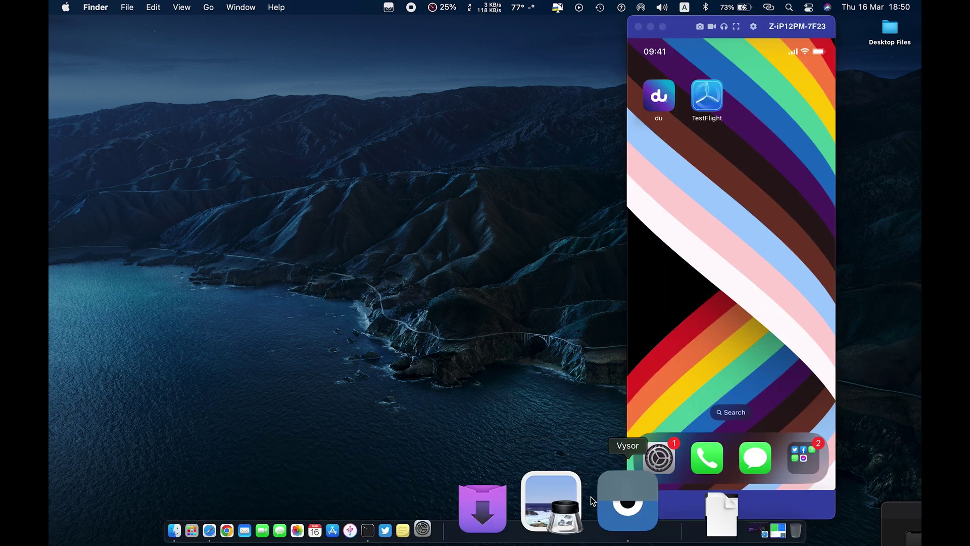
Open SideServer.dmg from the Dock Downloads stack and copy SideServer into Applications.
{"action": "left_click", "coordinate": [627, 501]}
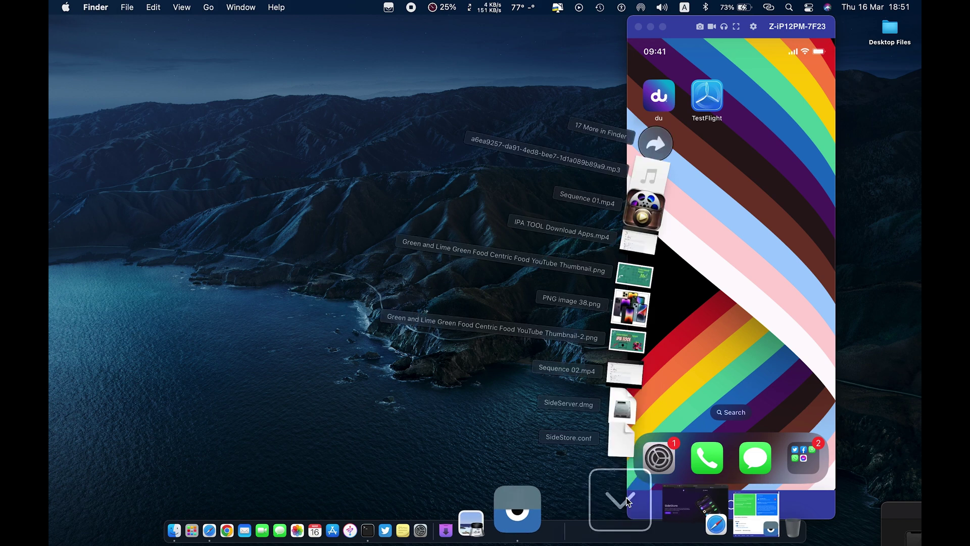
{"action": "left_click", "coordinate": [651, 393]}
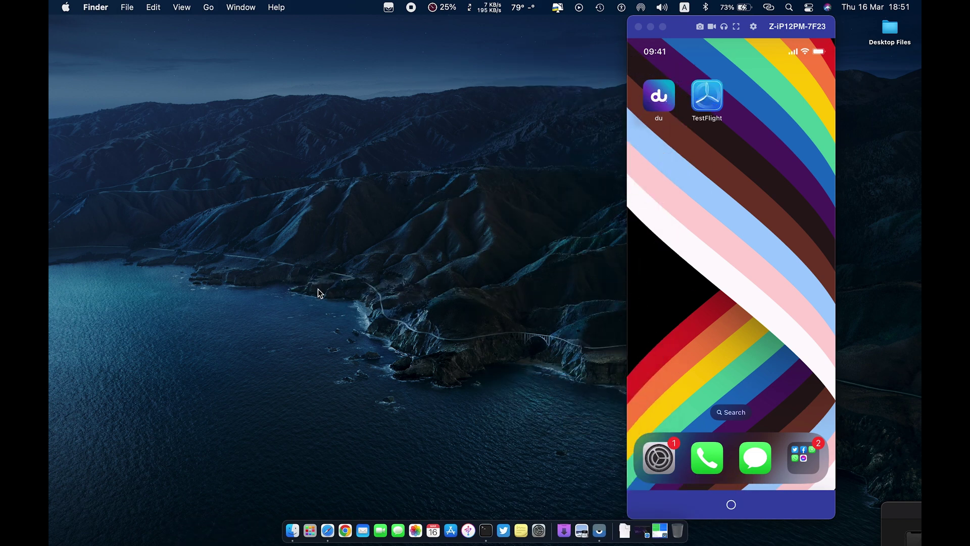
{"action": "left_click_drag", "start_coordinate": [682, 26], "coordinate": [760, 25]}
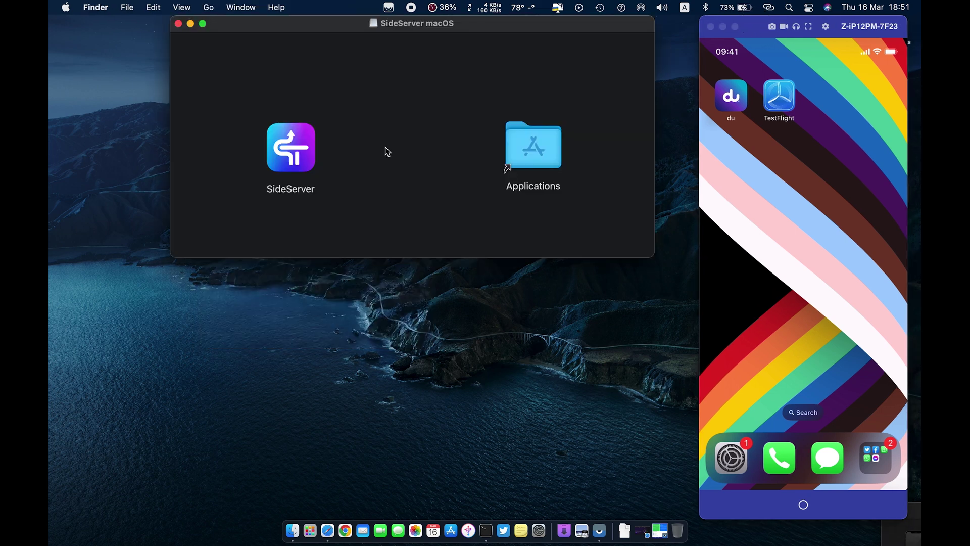
{"action": "left_click_drag", "start_coordinate": [316, 166], "coordinate": [501, 160]}
{"action": "left_click", "coordinate": [178, 24]}
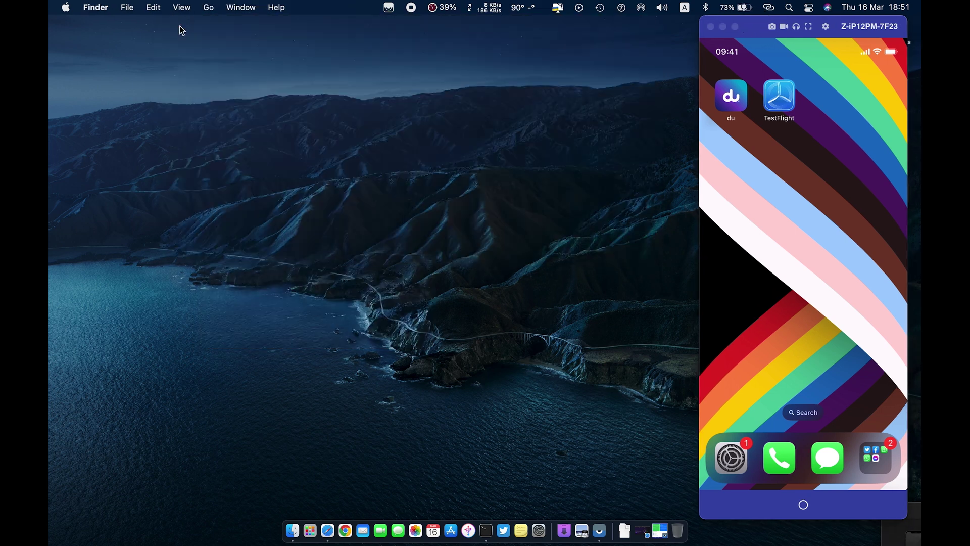
Launch SideServer from Launchpad.
{"action": "left_click", "coordinate": [310, 536]}
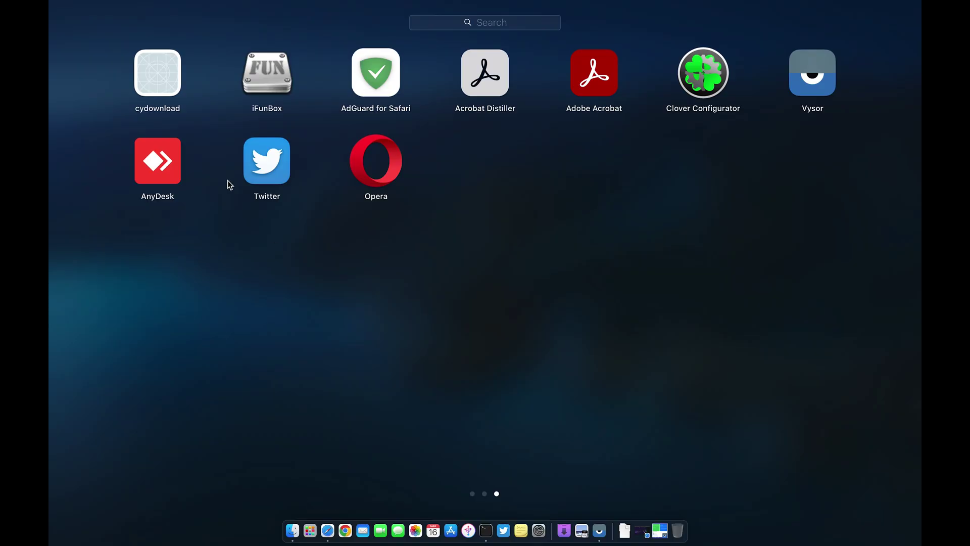
{"action": "left_click", "coordinate": [277, 298]}
{"action": "left_click", "coordinate": [124, 82]}
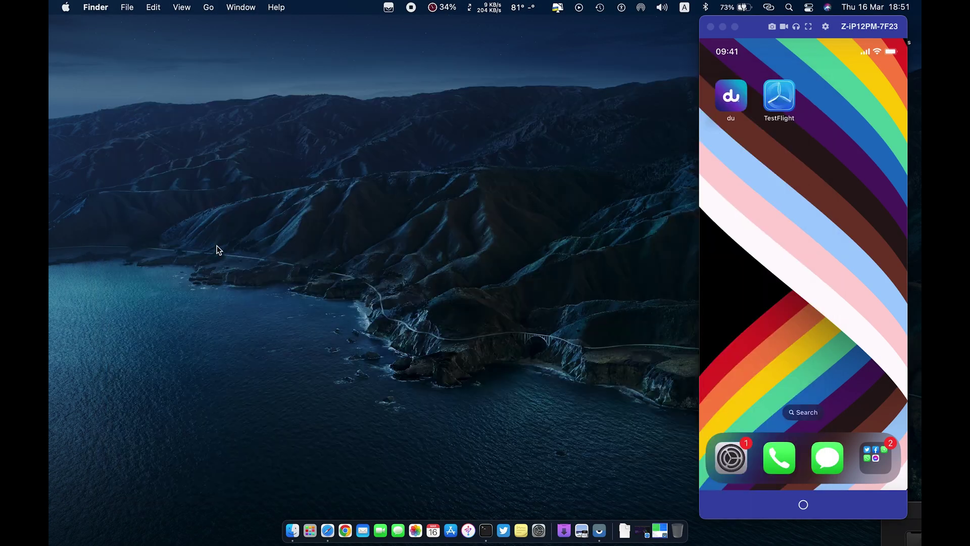
{"action": "left_click", "coordinate": [310, 530]}
{"action": "left_click_drag", "start_coordinate": [516, 278], "coordinate": [730, 268]}
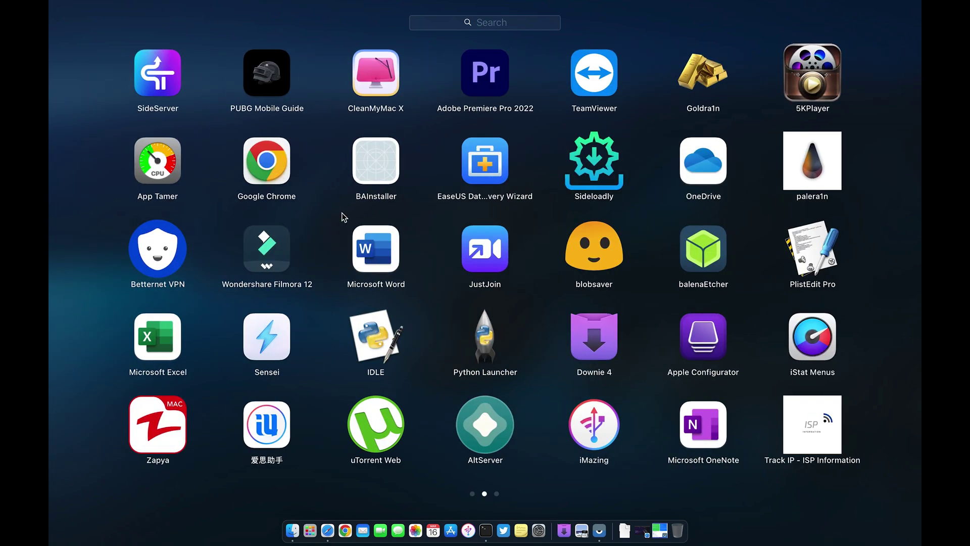
{"action": "left_click", "coordinate": [161, 72]}
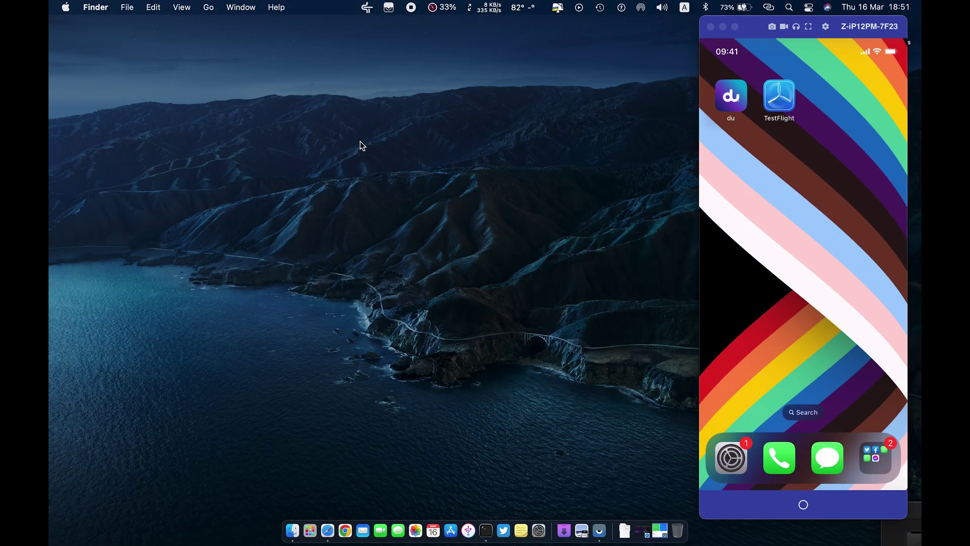
Choose Install SideStore onto the iPhone Z-iP12PM-7F23 from SideServer's menu-bar menu.
{"action": "left_click", "coordinate": [367, 7]}
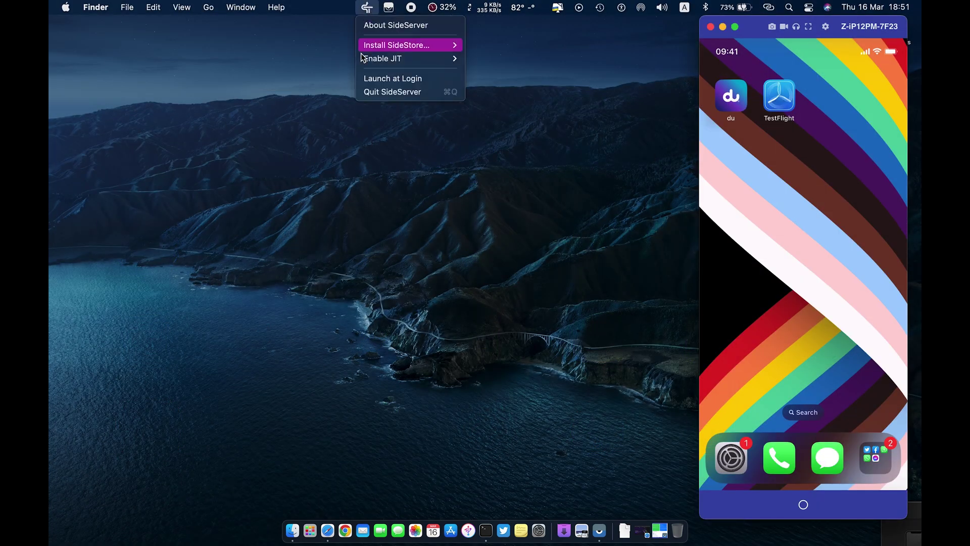
{"action": "mouse_move", "coordinate": [428, 57]}
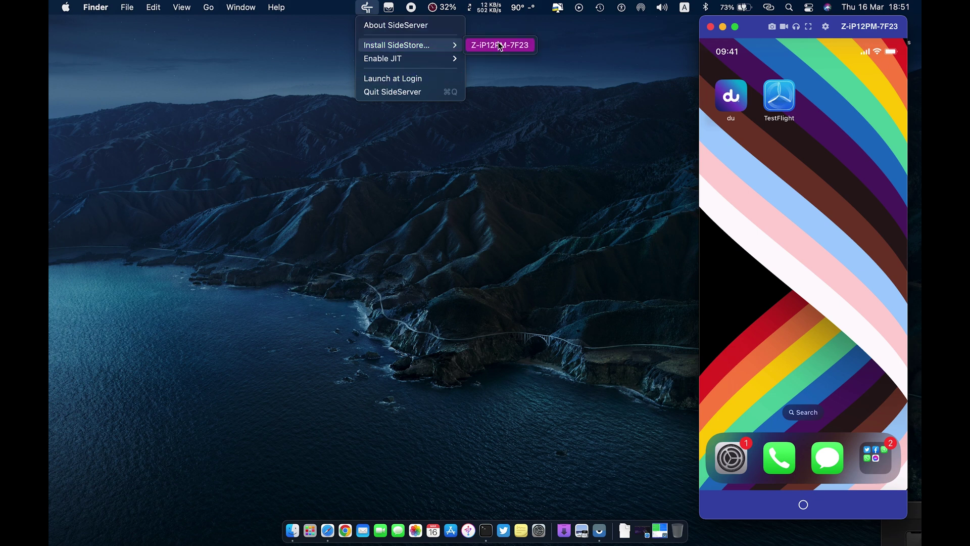
{"action": "left_click", "coordinate": [499, 46]}
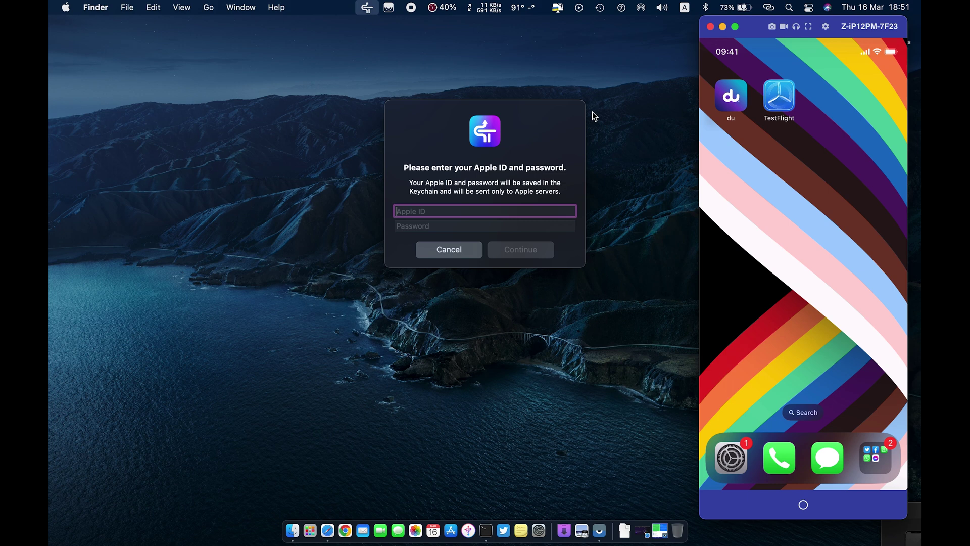
Sign in to SideServer with the Apple ID e-mail and password.
{"action": "key", "text": "Tab"}
{"action": "type", "text": "•"}
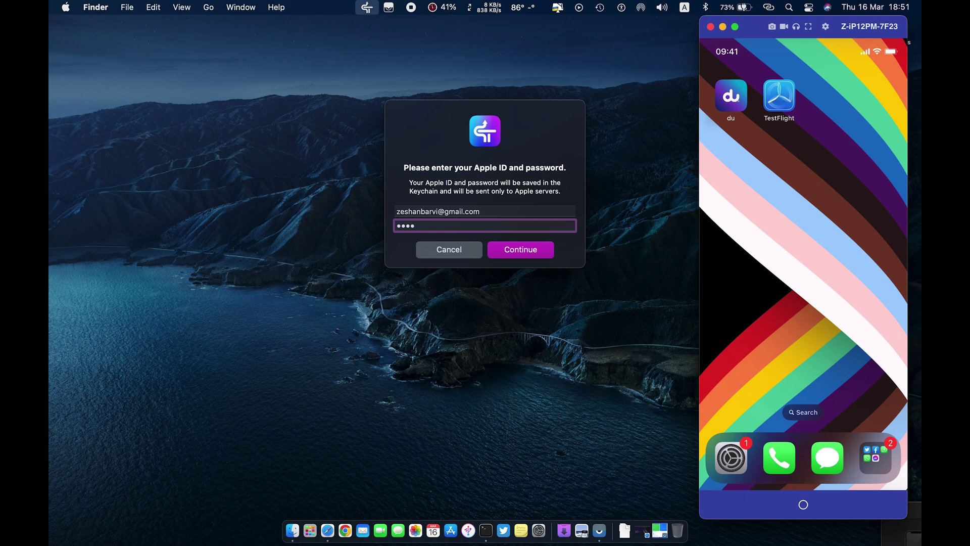
{"action": "type", "text": "••••"}
{"action": "left_click", "coordinate": [502, 244]}
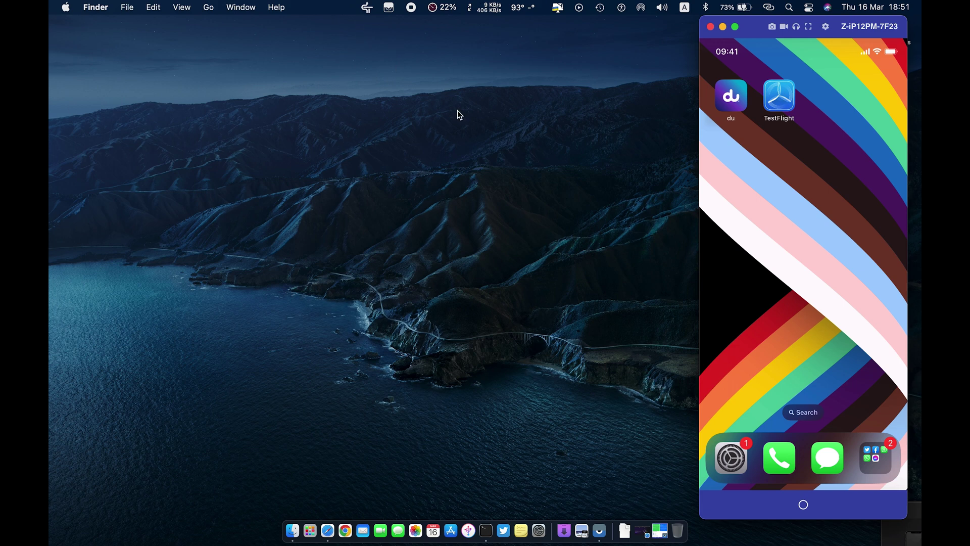
{"action": "left_click_drag", "start_coordinate": [758, 24], "coordinate": [757, 12]}
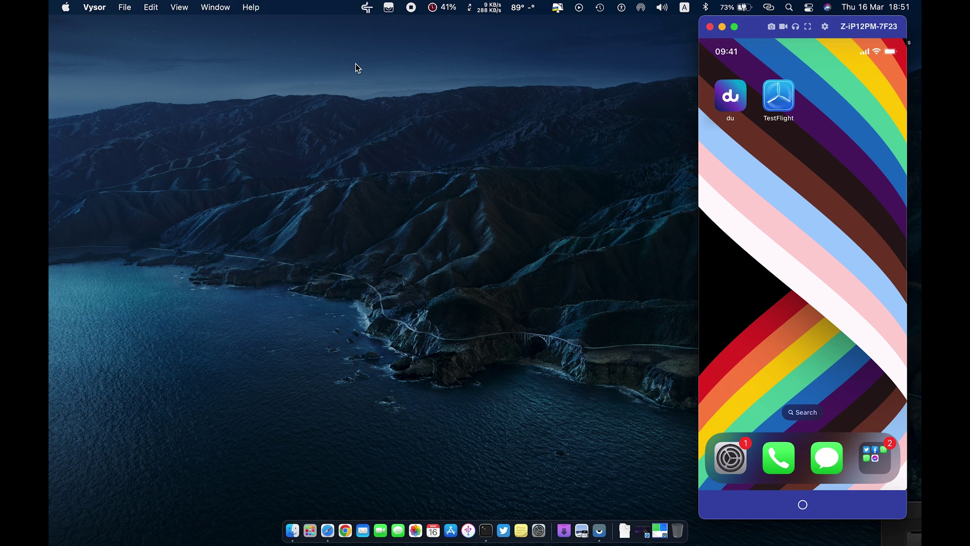
Close SideServer's menu and move the iPhone mirror window to the screen centre.
{"action": "left_click", "coordinate": [367, 7]}
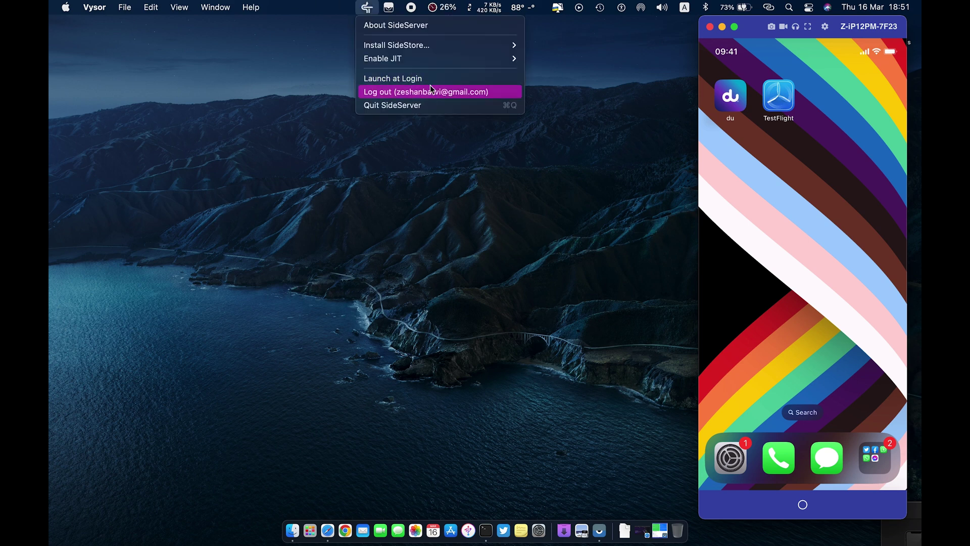
{"action": "left_click", "coordinate": [507, 147]}
{"action": "left_click_drag", "start_coordinate": [753, 30], "coordinate": [442, 15]}
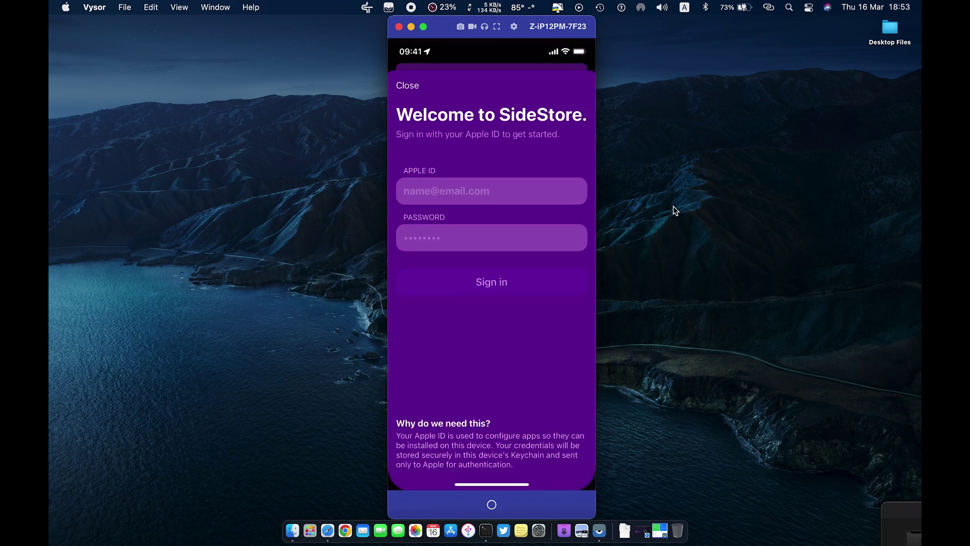
Sign in to SideStore on the phone with the Apple ID.
{"action": "left_click", "coordinate": [628, 302]}
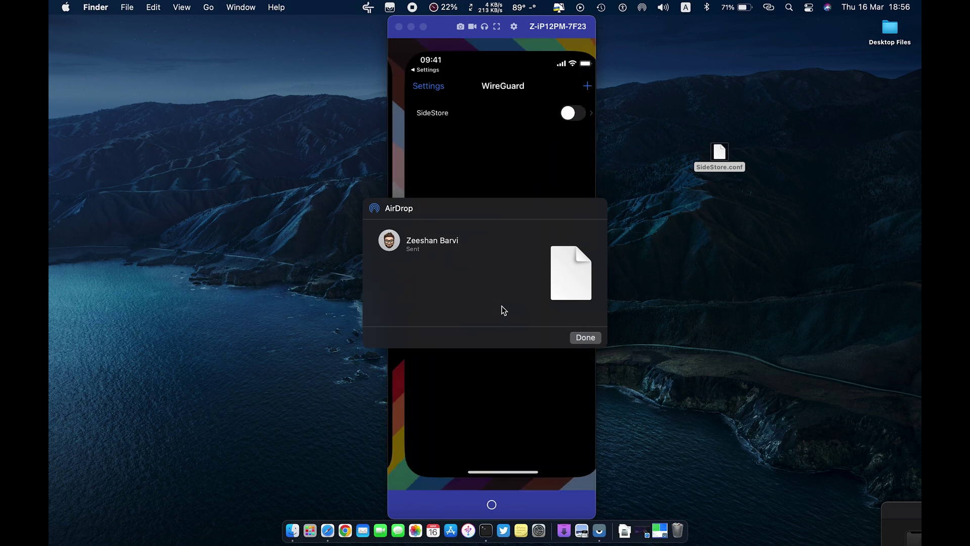
Dismiss the AirDrop confirmation after sending SideStore.conf to the phone.
{"action": "left_click", "coordinate": [574, 337]}
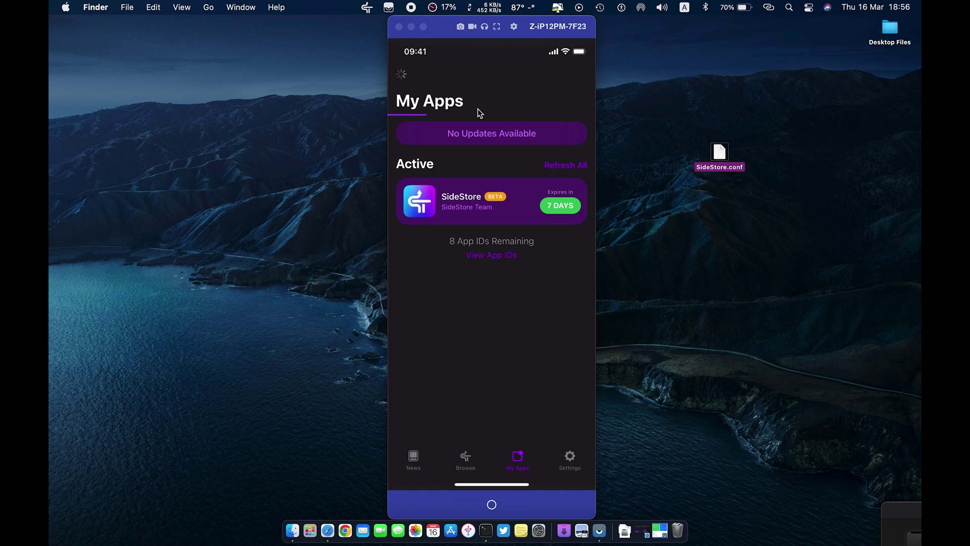
Quit SideServer from its menu-bar status menu.
{"action": "left_click", "coordinate": [367, 7]}
{"action": "left_click", "coordinate": [388, 103]}
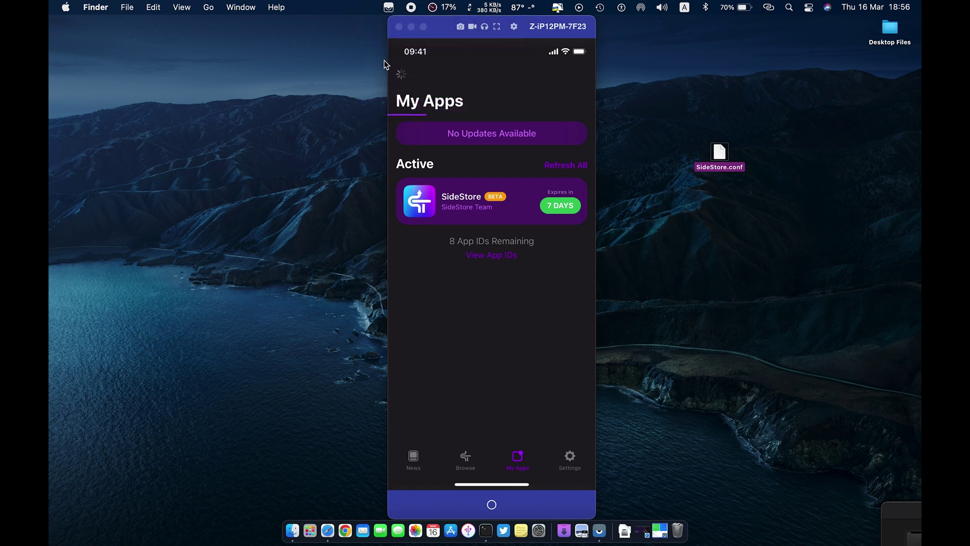